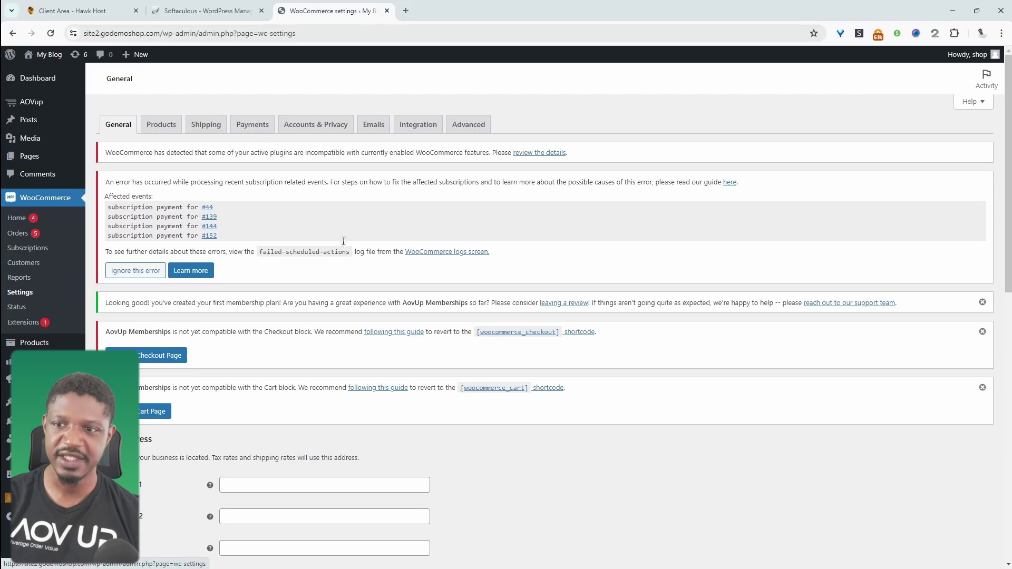
- Turn on Stripe test mode in WooCommerce's Payments settings for Stripe
left_click(252, 126)
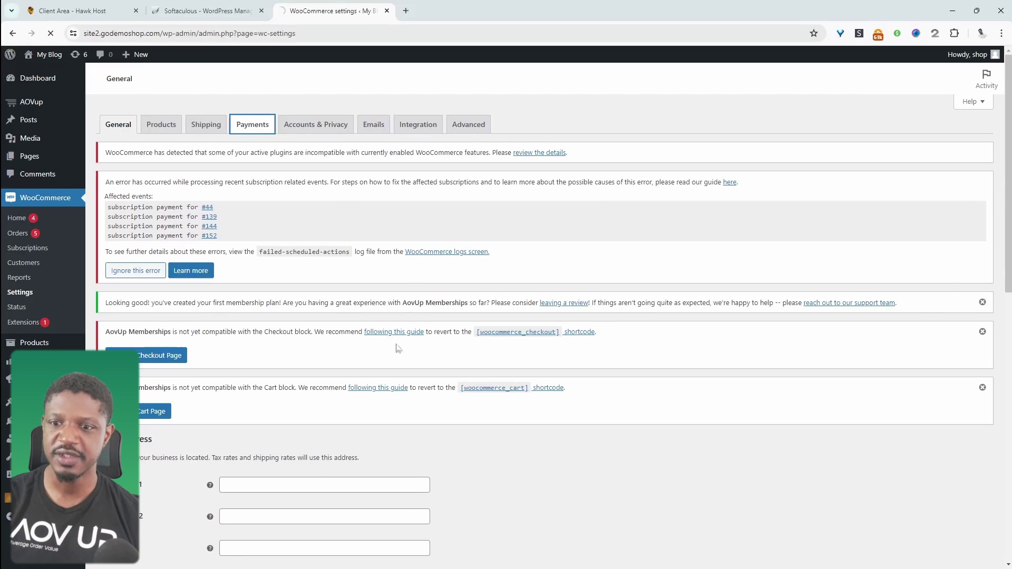
scroll(395, 350, "down", 5)
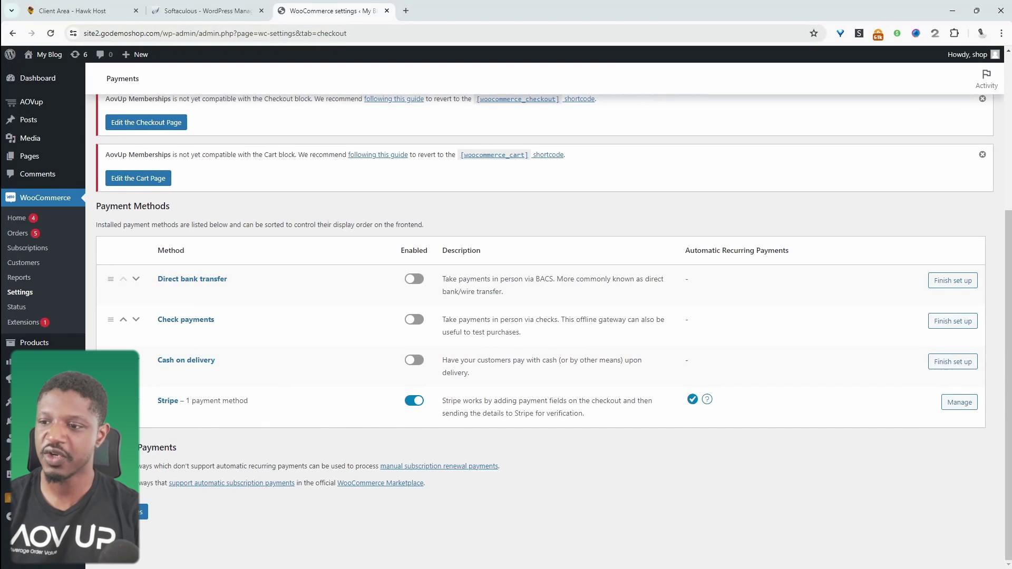
left_click(959, 403)
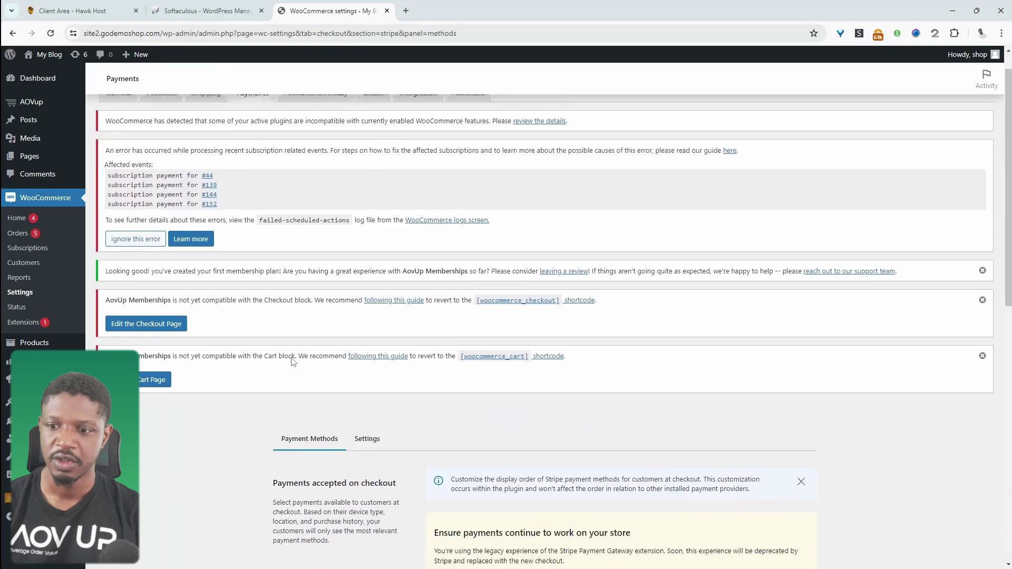
scroll(293, 362, "down", 2)
left_click(369, 316)
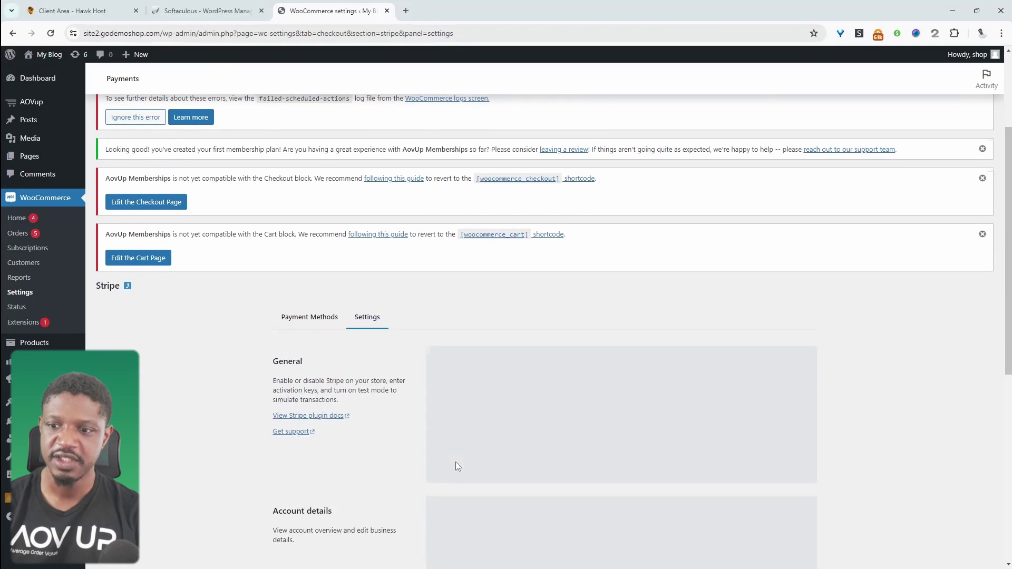
scroll(458, 466, "down", 2)
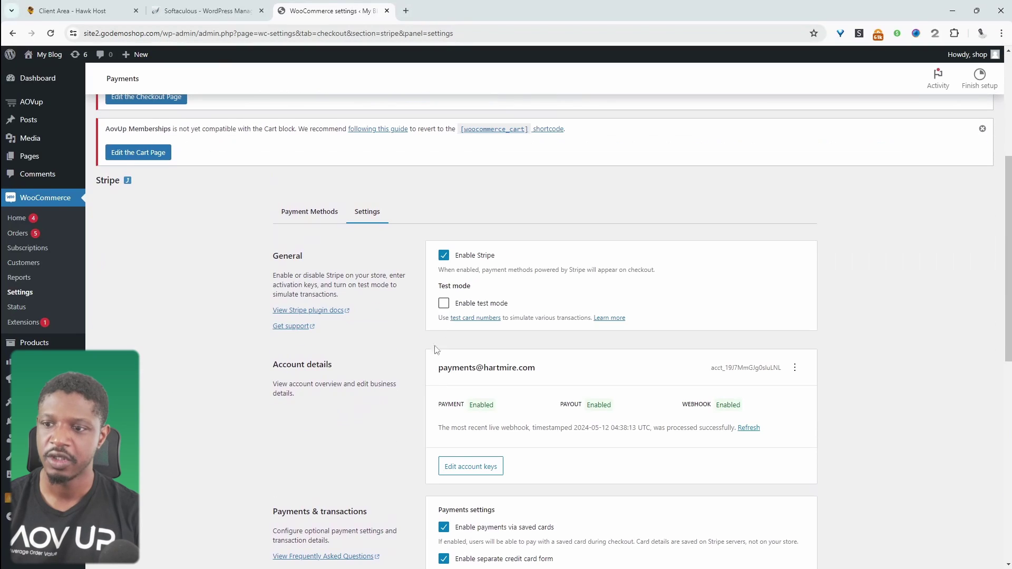
left_click(443, 304)
scroll(432, 385, "down", 15)
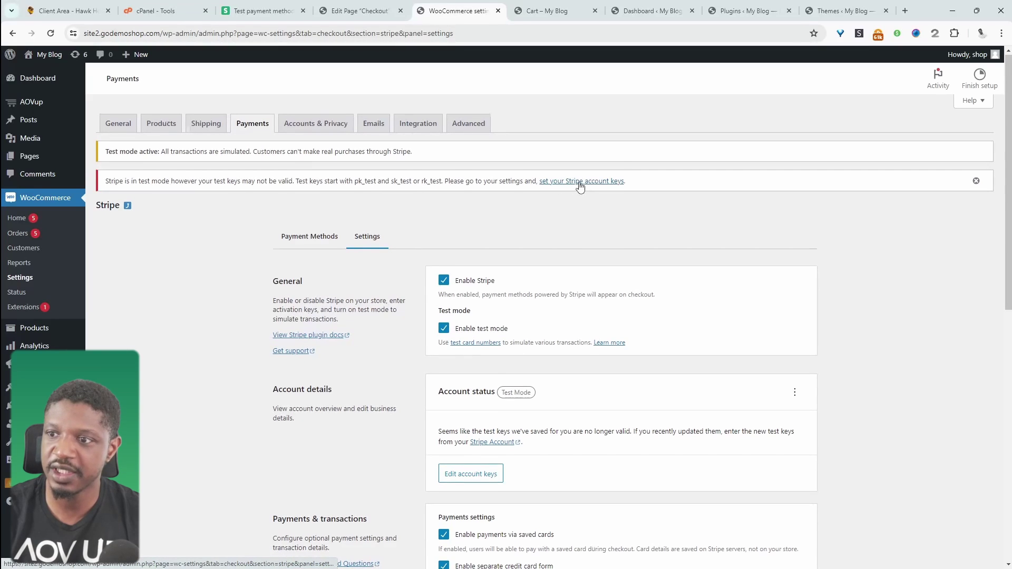
- Open the test account keys and webhooks editor and follow its link to Stripe sign-in
left_click(577, 182)
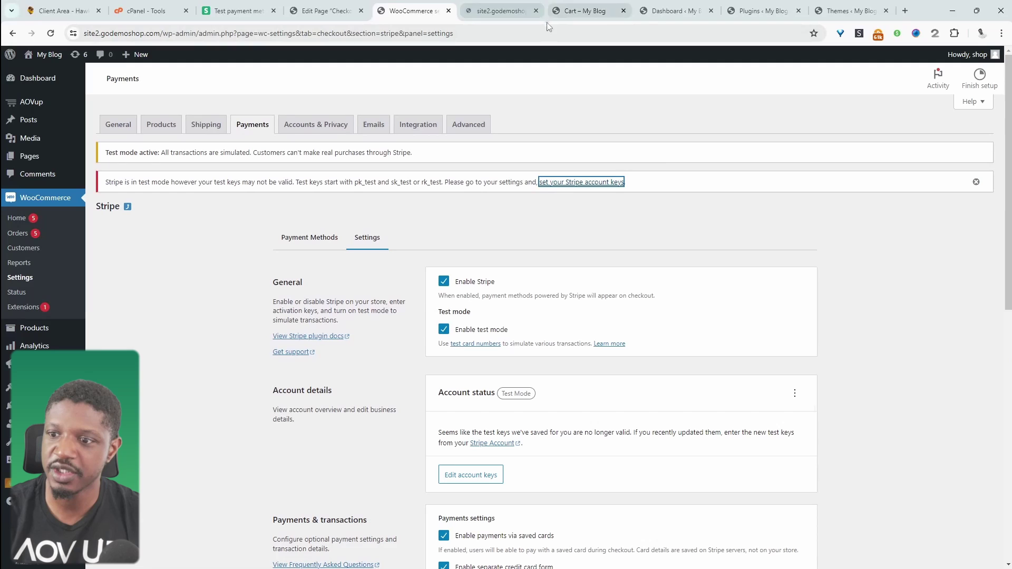
left_click(466, 479)
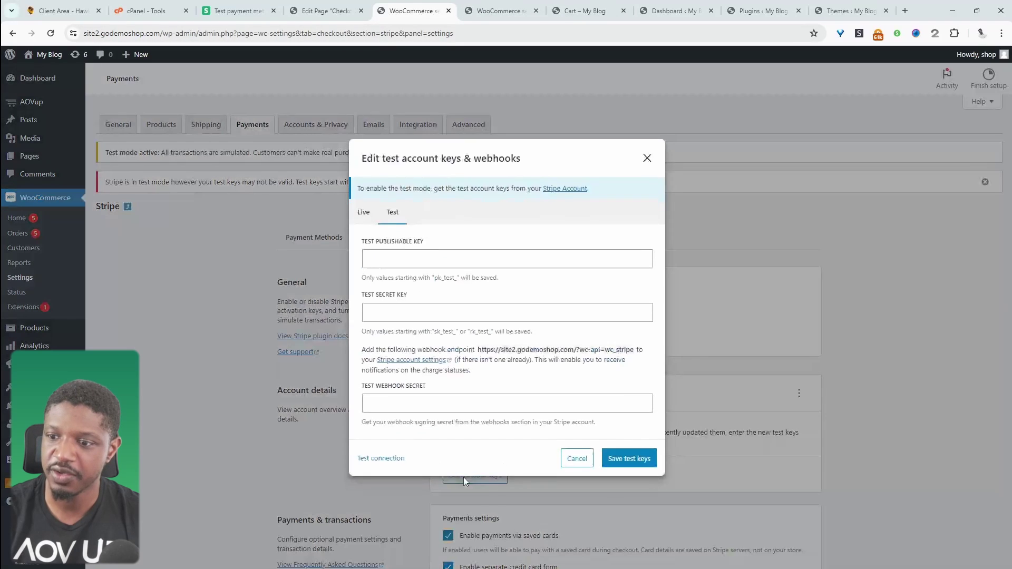
left_click(403, 267)
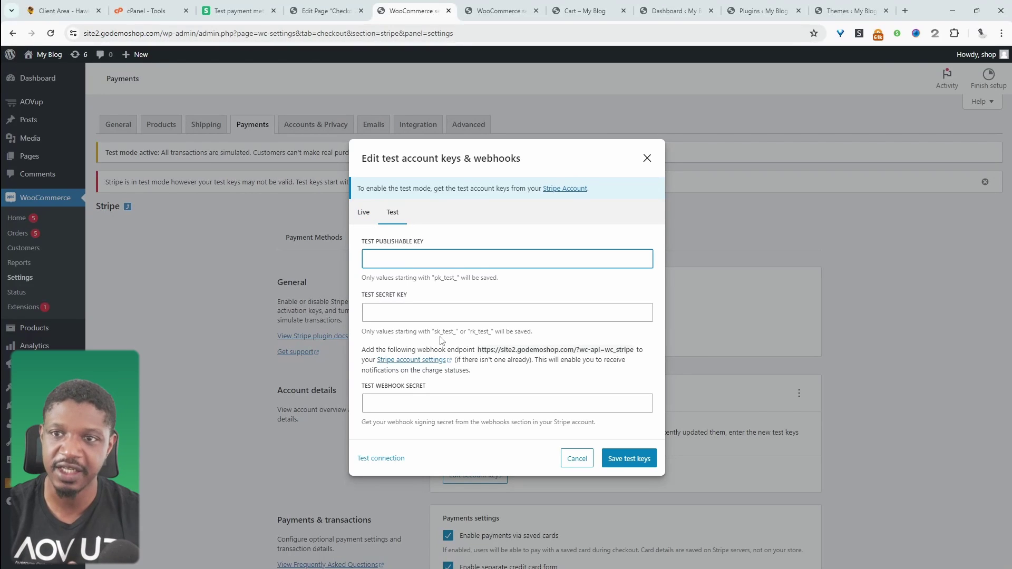
left_click(413, 360)
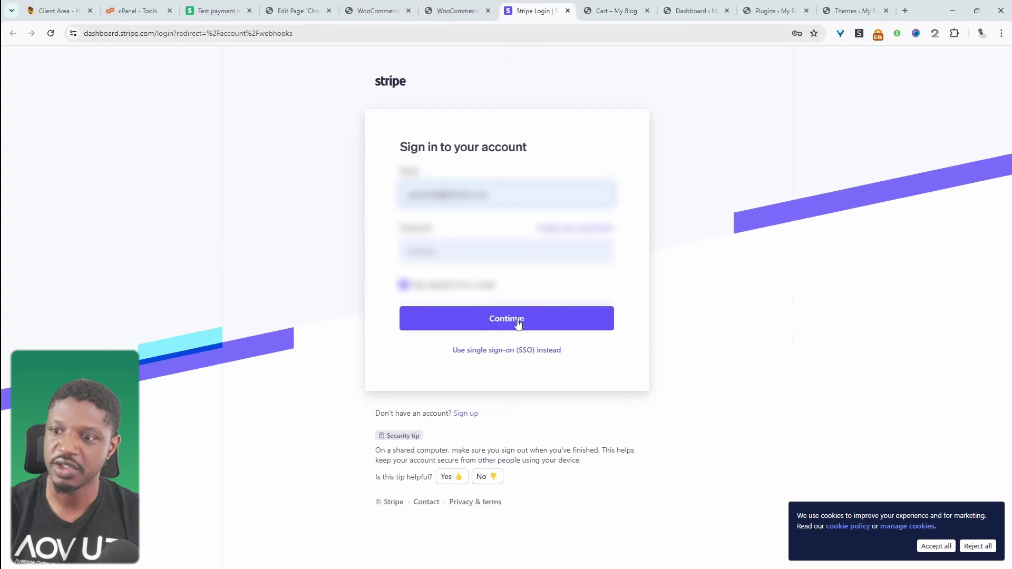
- Sign in to Stripe and paste the test publishable key into WooCommerce's dialog
left_click(517, 325)
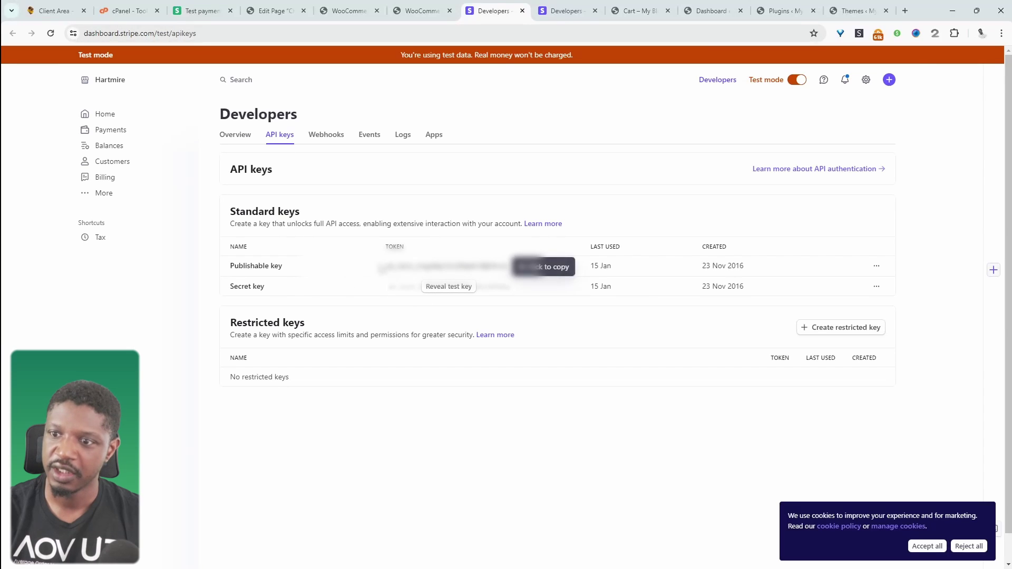
left_click(456, 270)
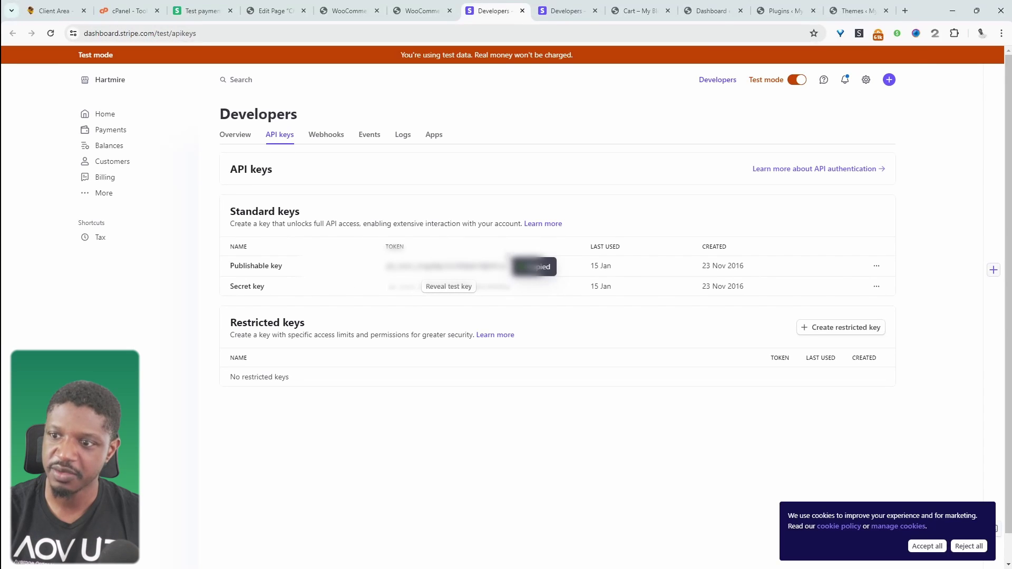
left_click(416, 11)
left_click(476, 476)
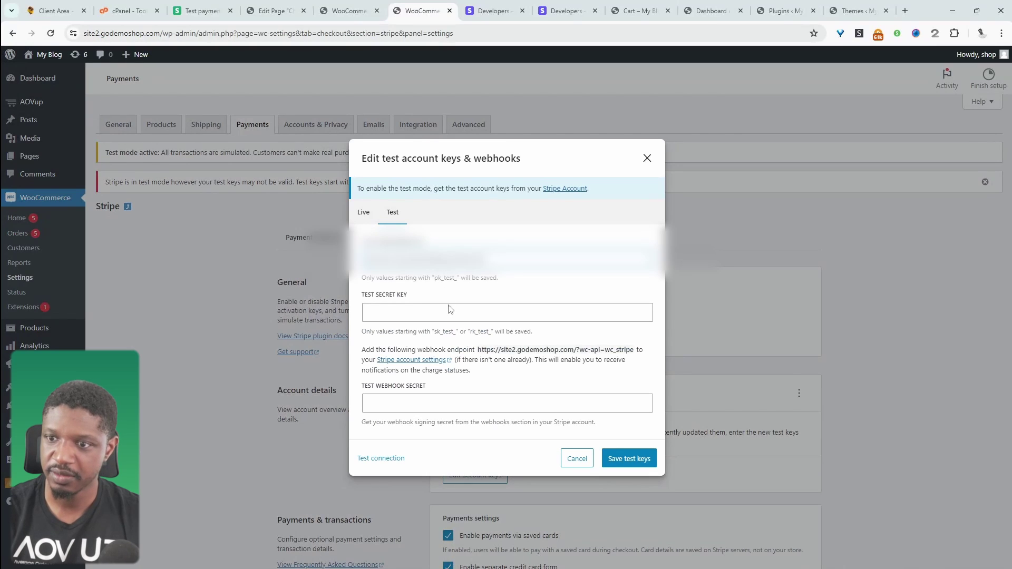
key("ctrl+v")
- Copy Stripe's test secret key into the WooCommerce secret key field
left_click(490, 11)
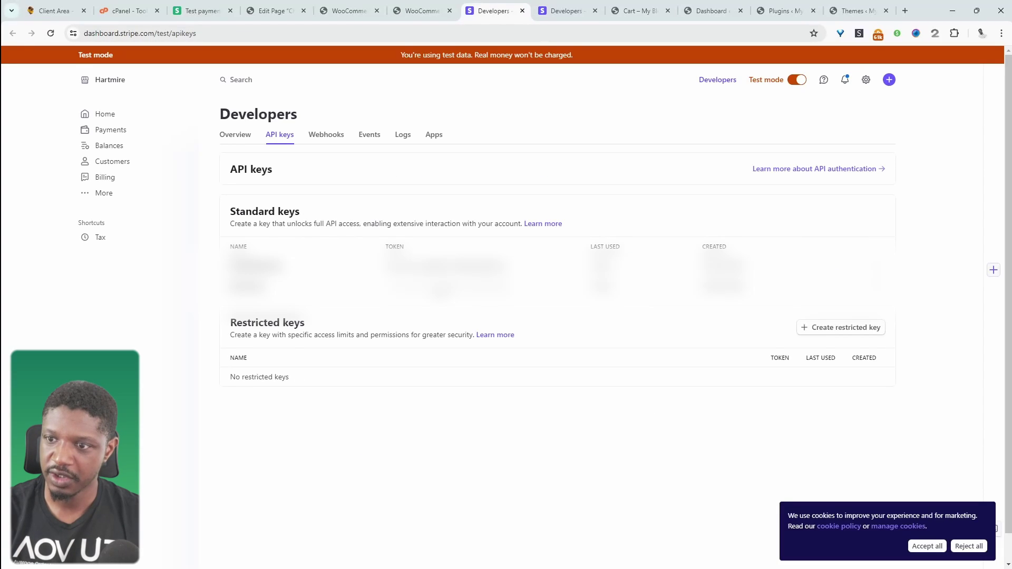
left_click(438, 288)
left_click(422, 11)
key("ctrl+v")
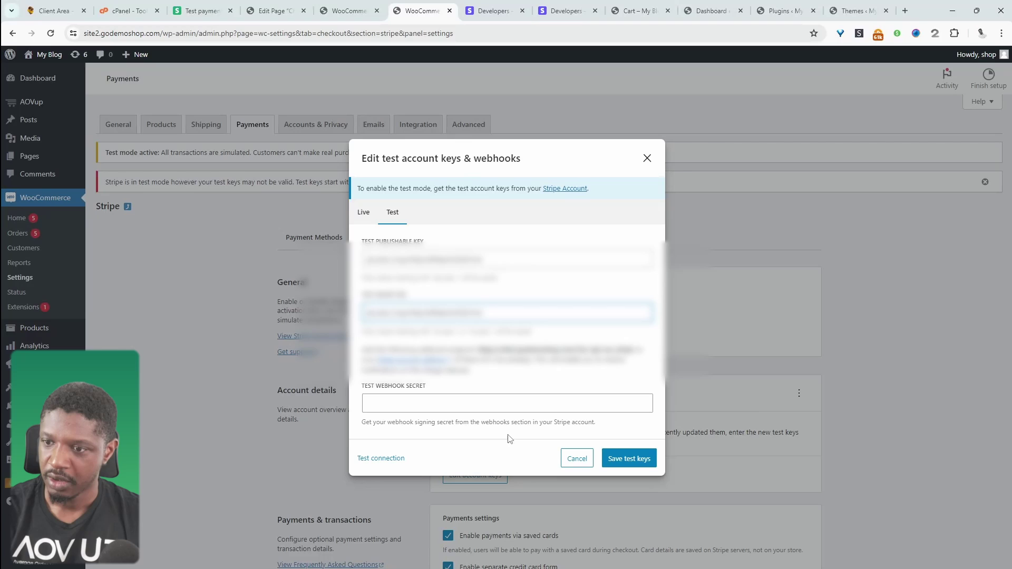
left_click_drag(479, 421, 511, 421)
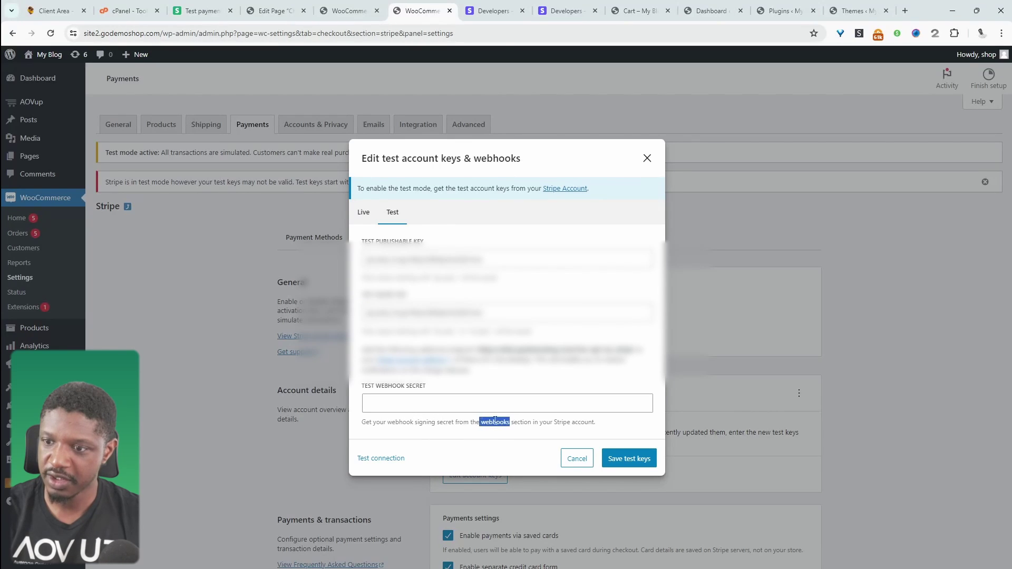
left_click(494, 10)
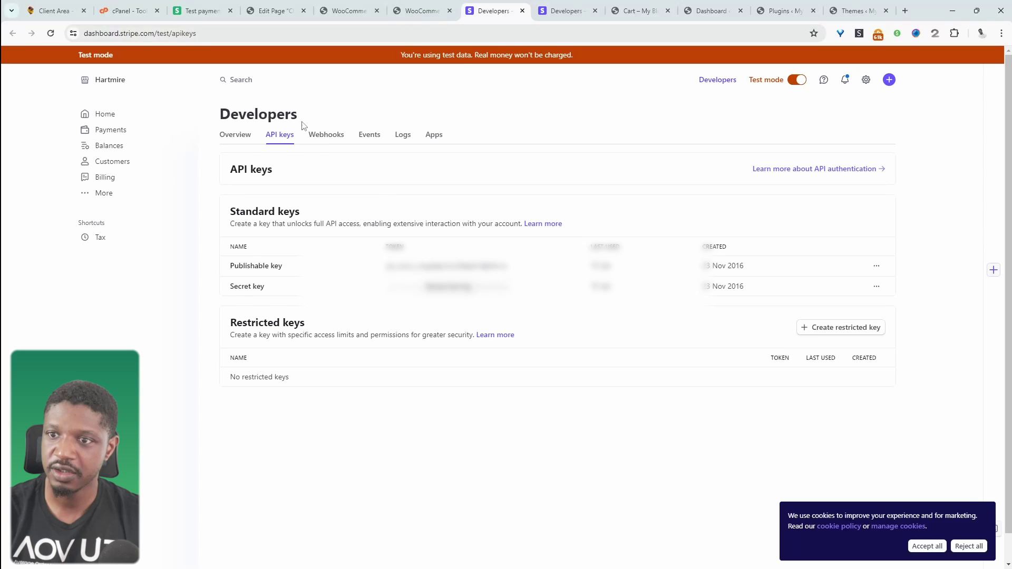
left_click(322, 134)
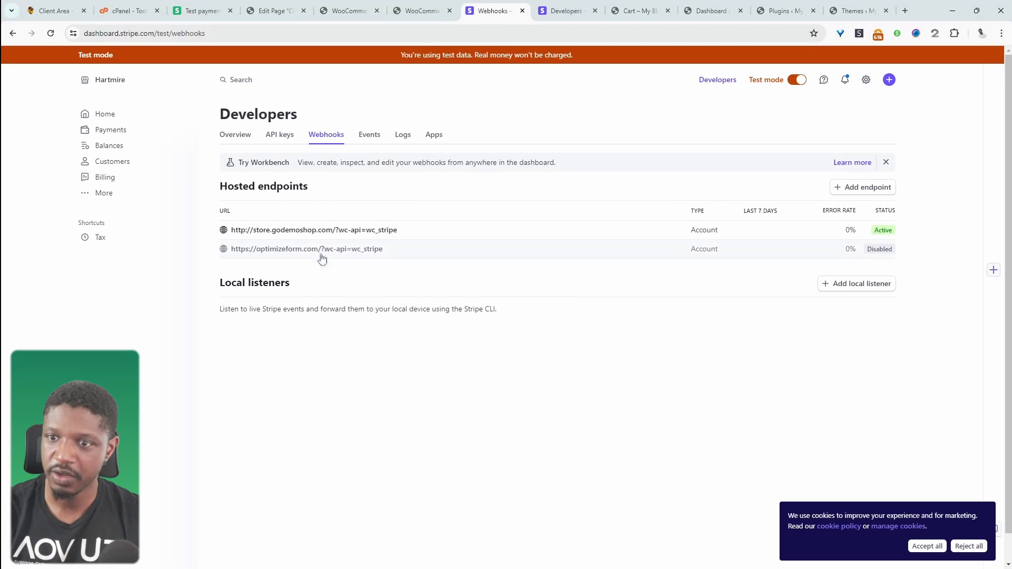
left_click(322, 232)
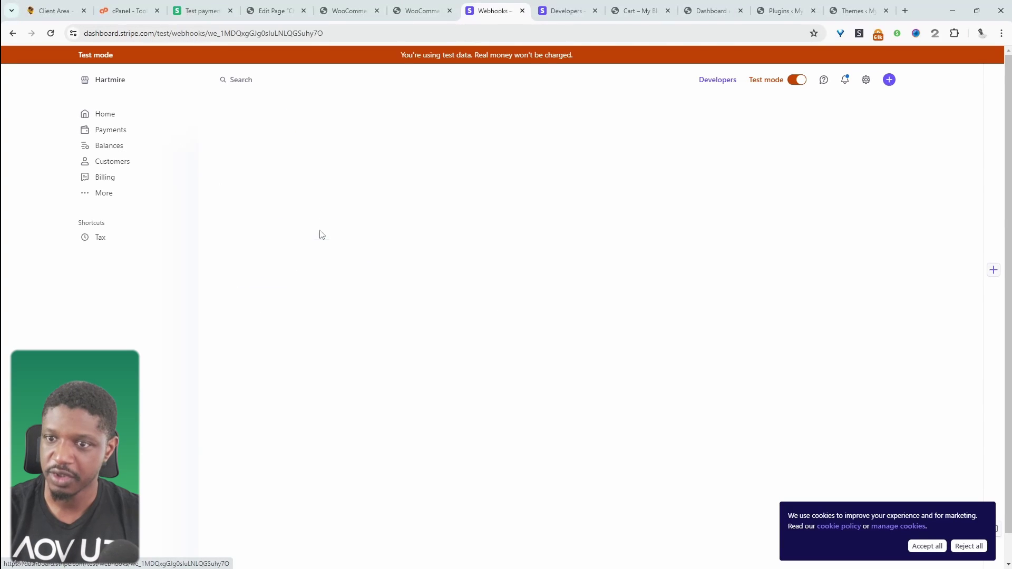
left_click(881, 152)
left_click(854, 171)
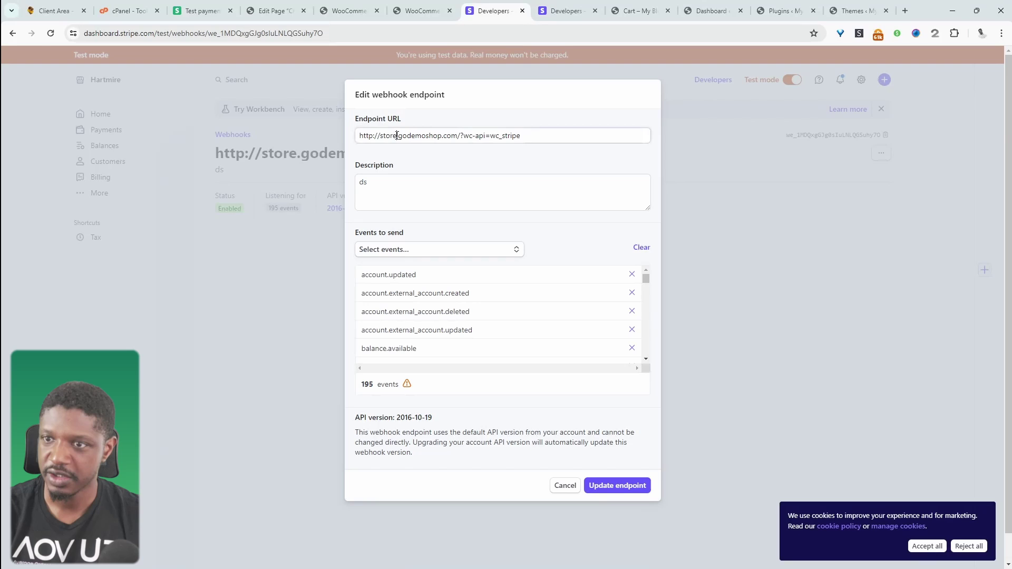
left_click_drag(396, 136, 393, 136)
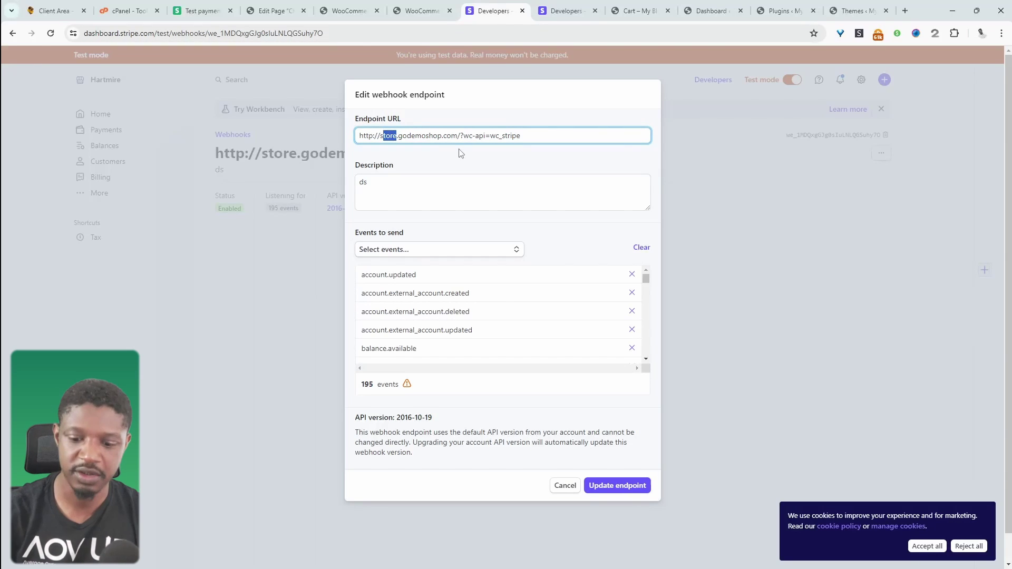
type("ite2")
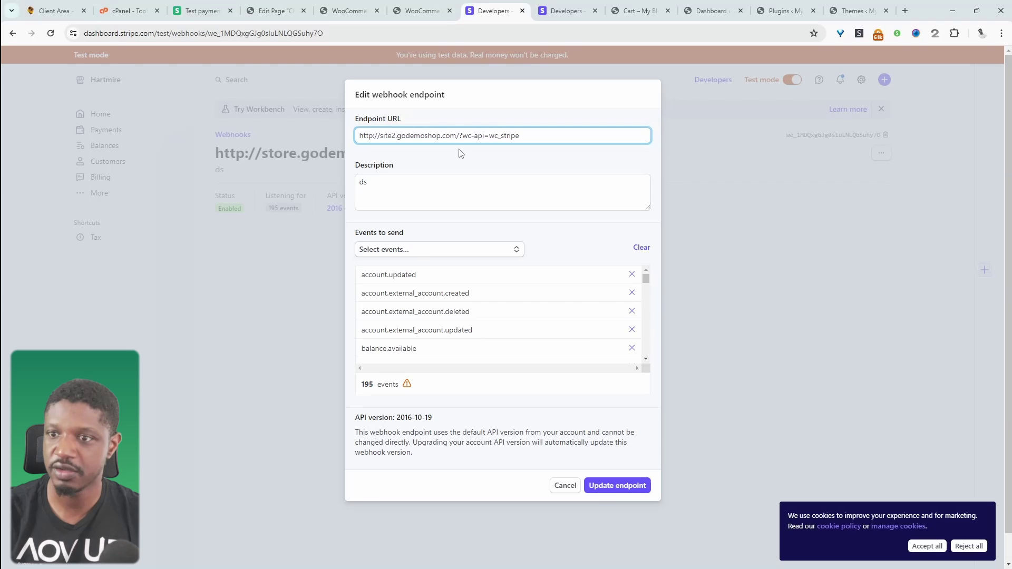
left_click(611, 496)
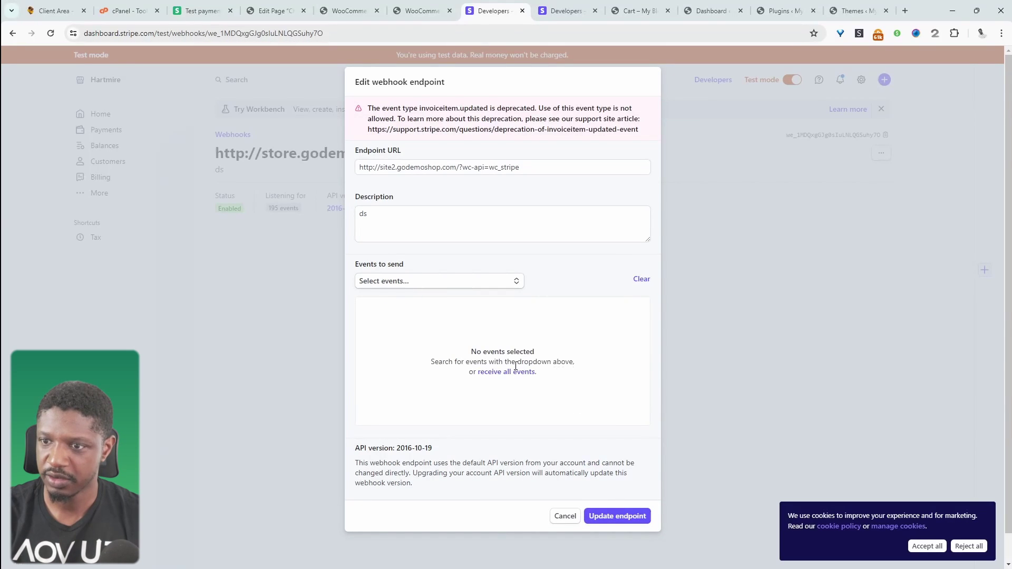
left_click(514, 372)
left_click(622, 527)
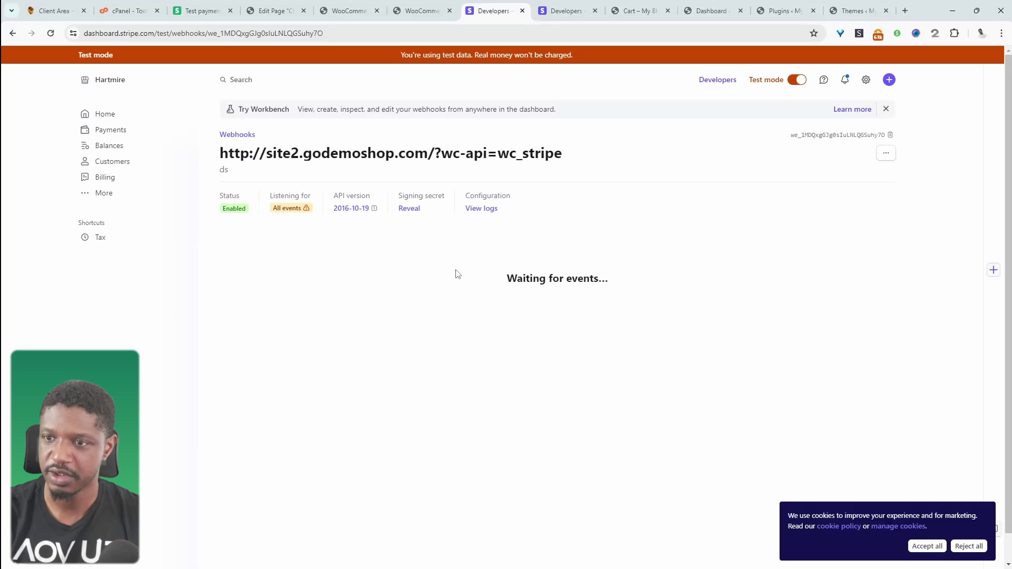
left_click_drag(563, 154, 208, 155)
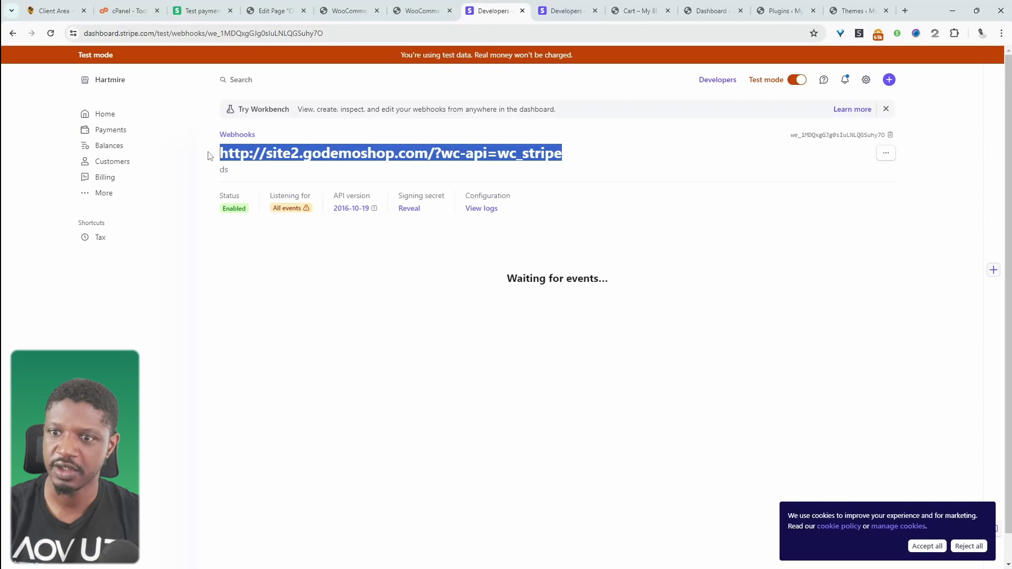
- Save the webhook URL as the Test Webhook Secret, close the dialog, and open the storefront
left_click(422, 11)
left_click(476, 402)
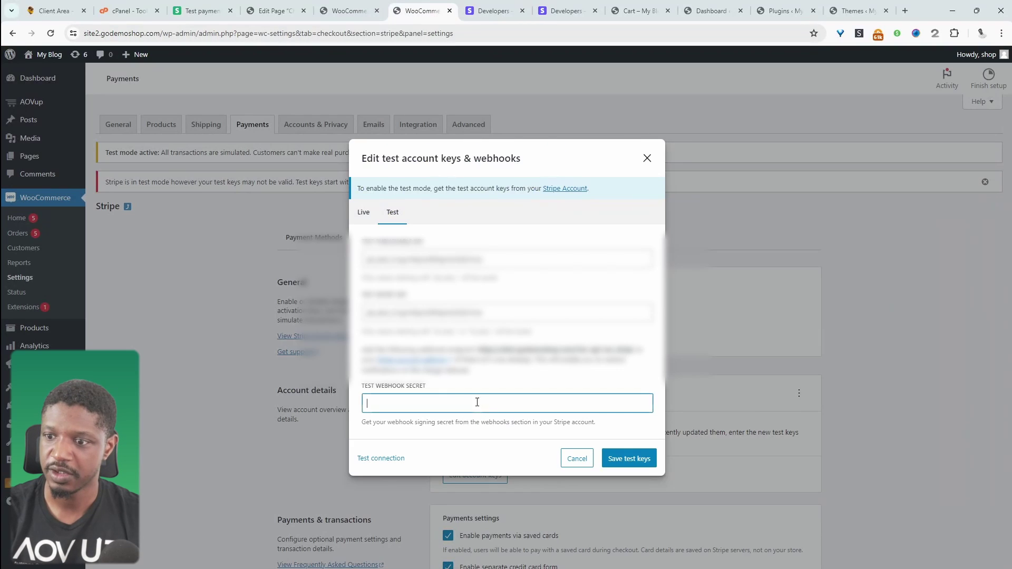
key("ctrl+v")
left_click(627, 462)
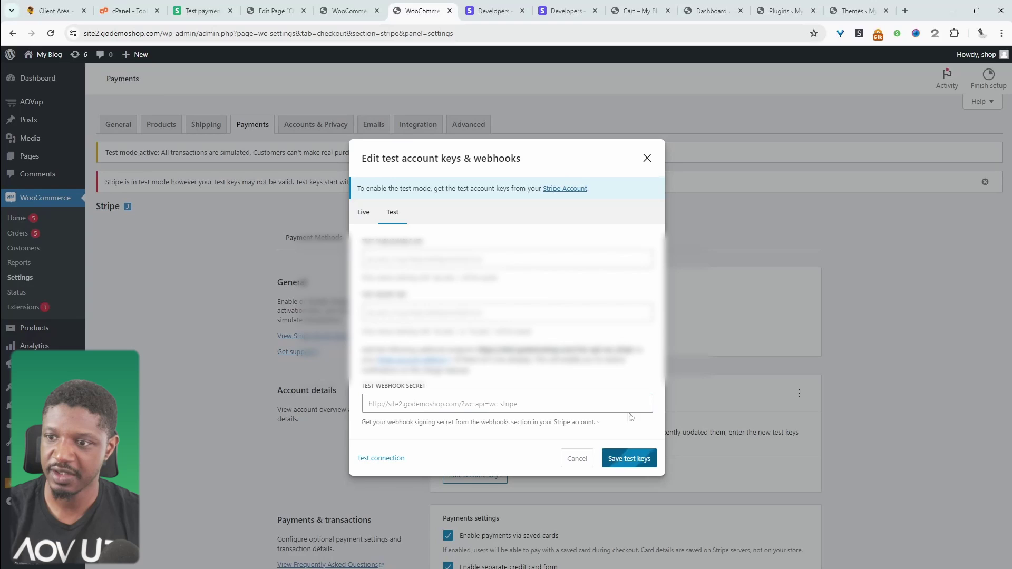
left_click(648, 159)
mouse_move(58, 58)
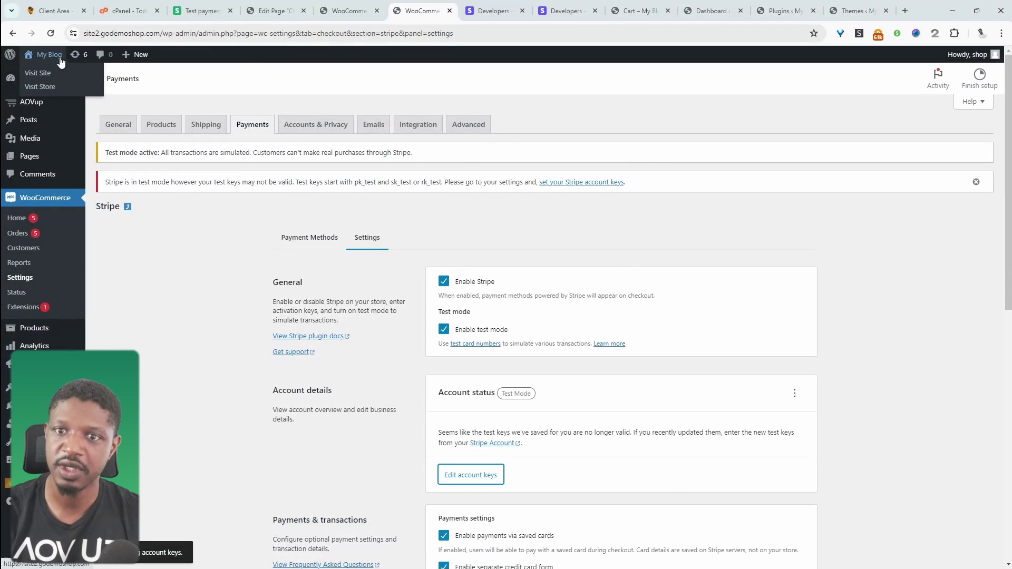
middle_click(53, 90)
- Go from the store's Shop page to checkout with the Cap in the cart
left_click(521, 11)
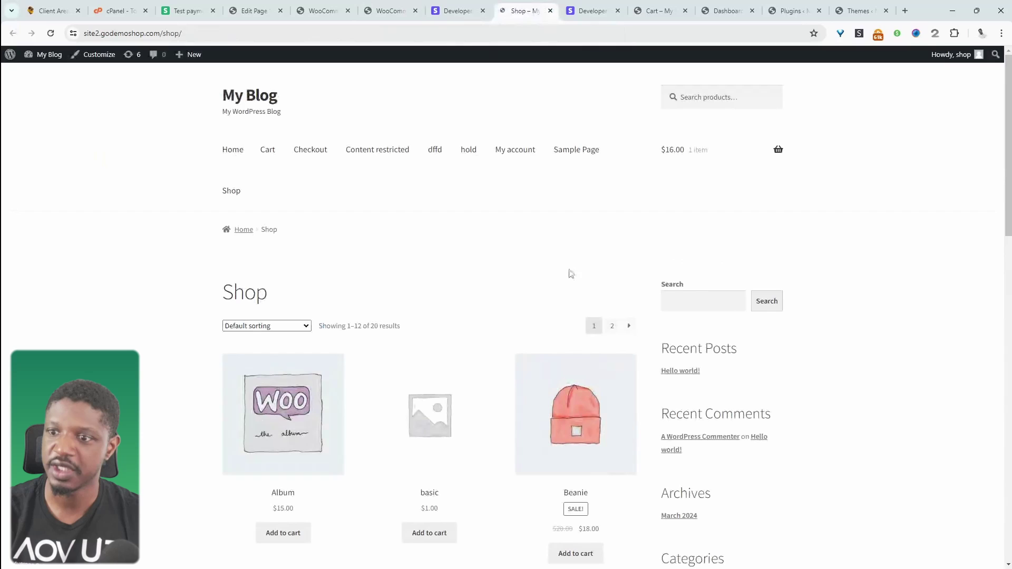
scroll(567, 295, "down", 1)
scroll(565, 307, "up", 1)
mouse_move(741, 161)
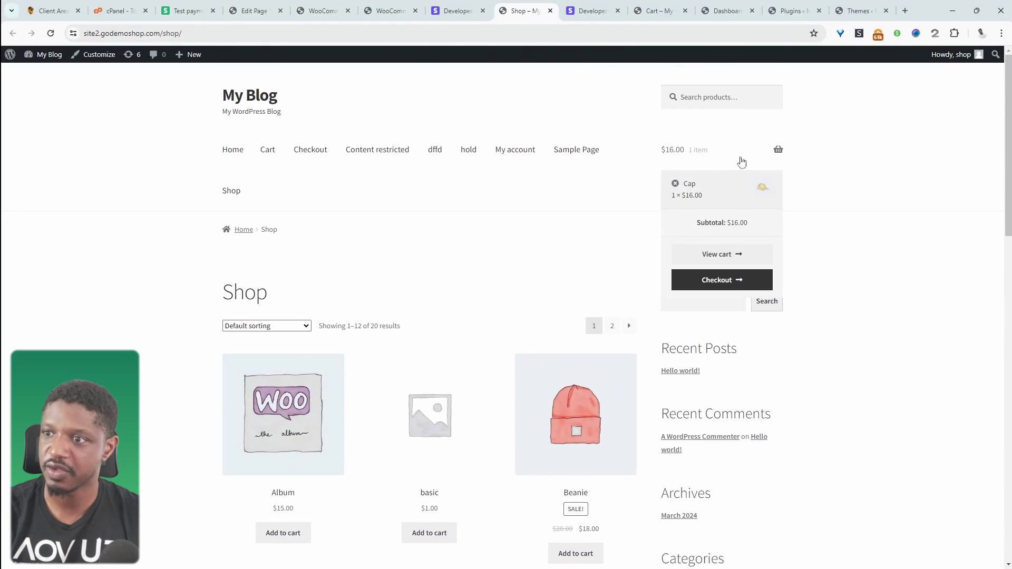
left_click(730, 280)
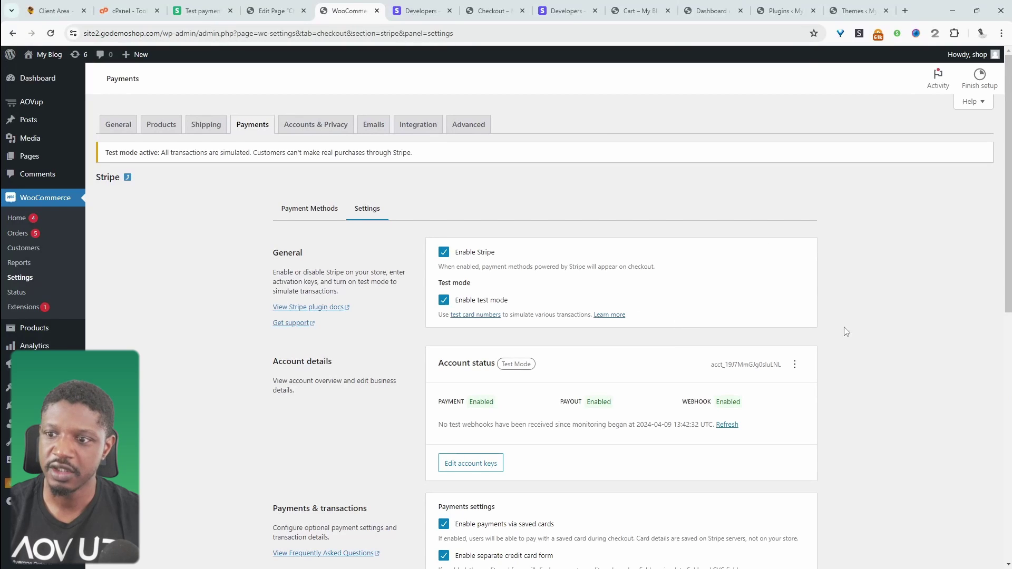
left_click(471, 316)
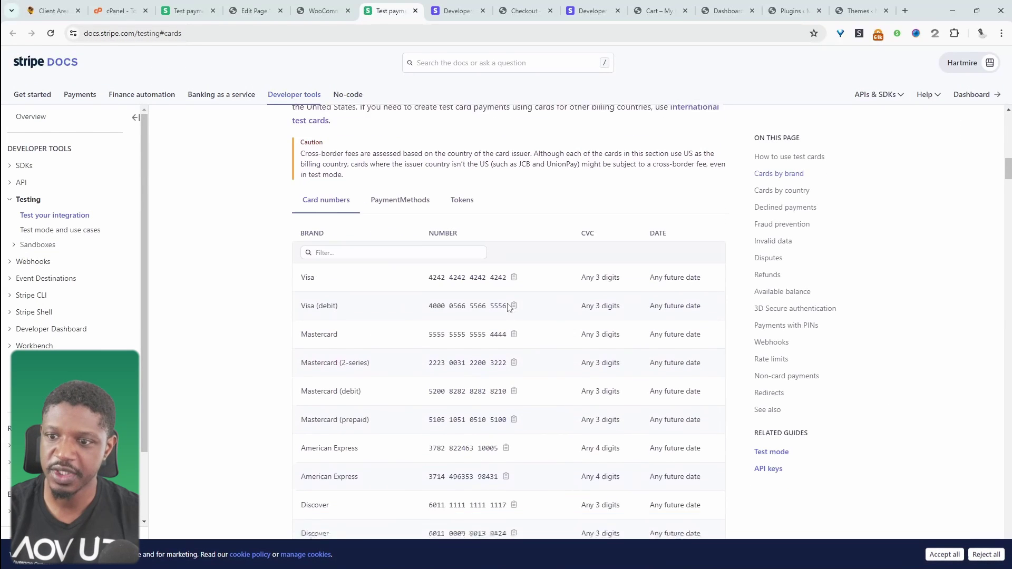
scroll(509, 307, "down", 1)
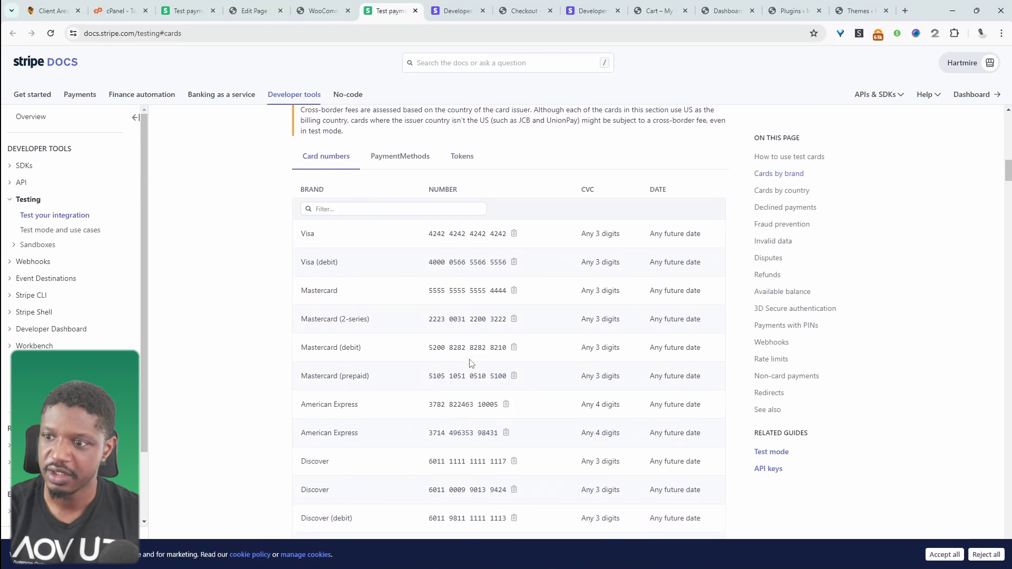
scroll(471, 363, "down", 3)
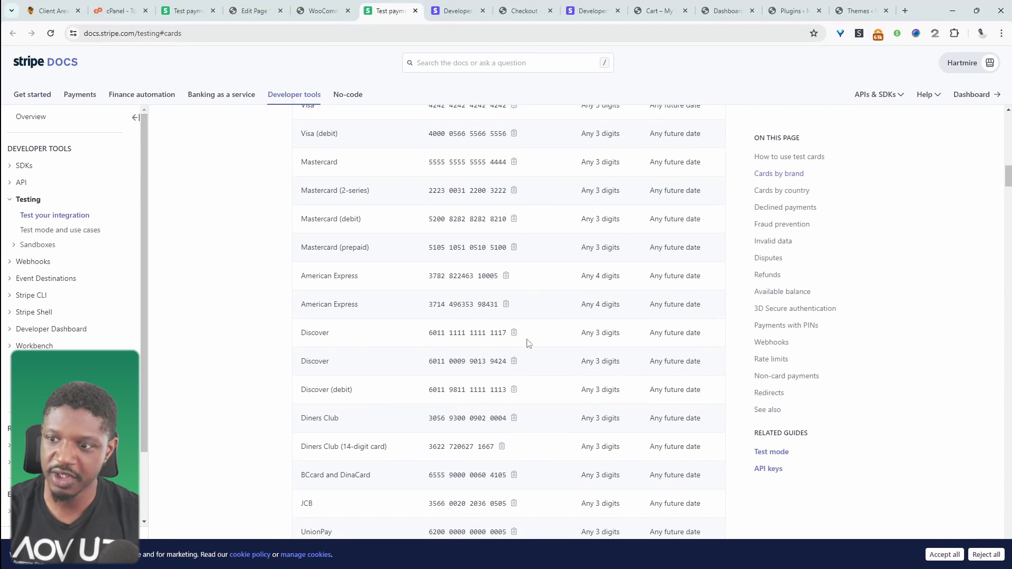
left_click(514, 332)
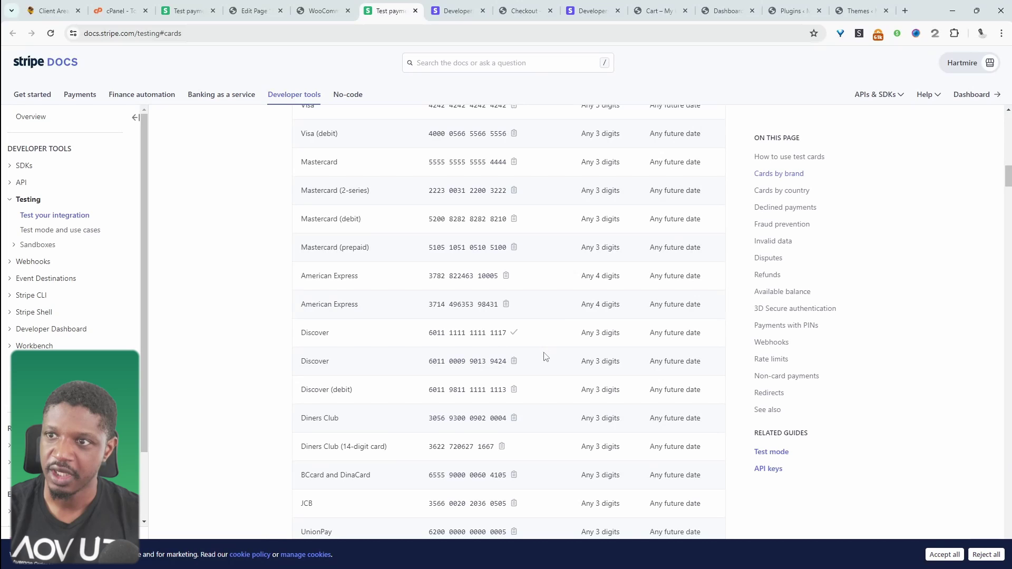
- Return to the storefront checkout and paste the Discover test card number
left_click(518, 10)
mouse_move(759, 185)
left_click(727, 279)
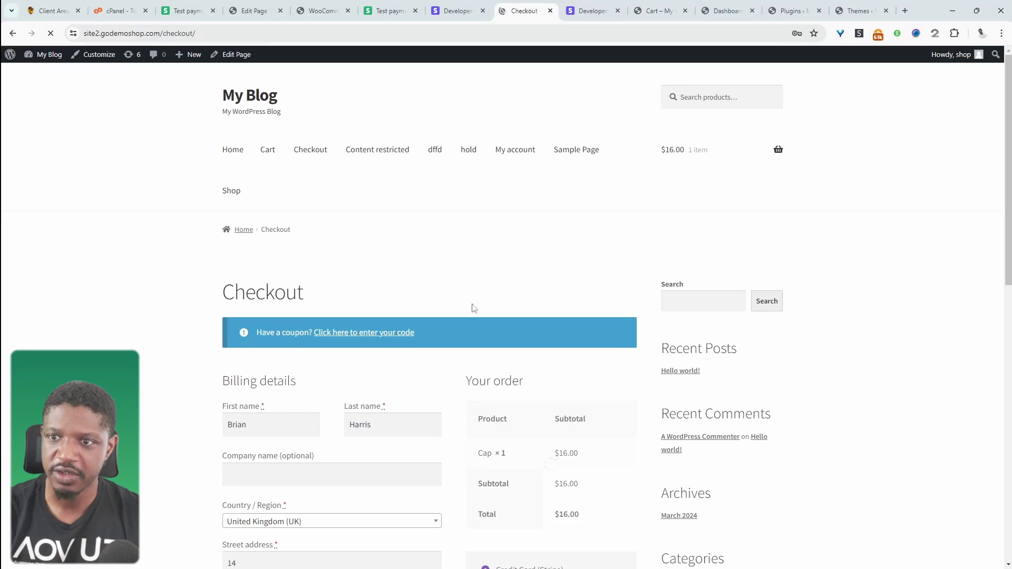
scroll(482, 279, "down", 8)
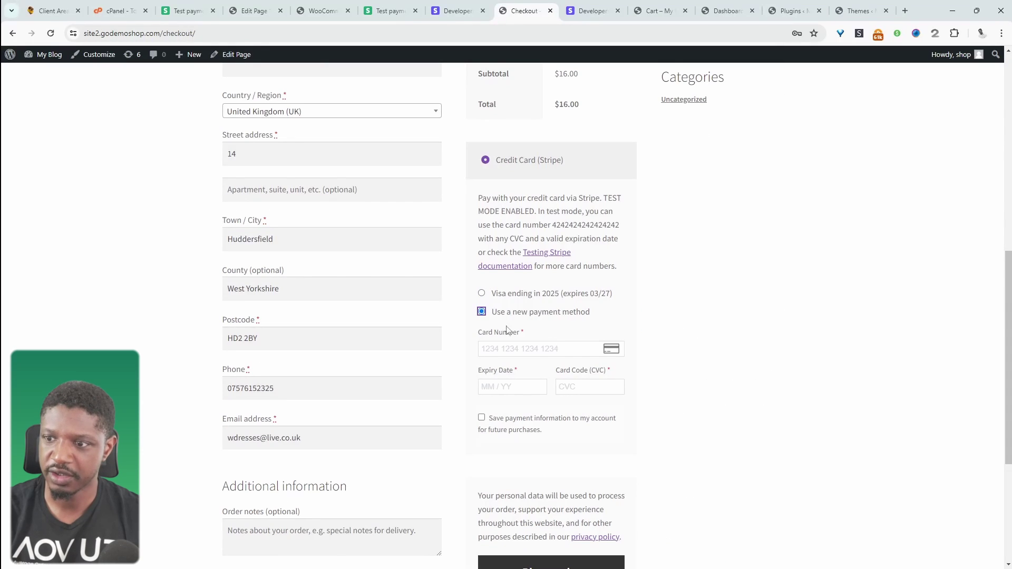
left_click(530, 348)
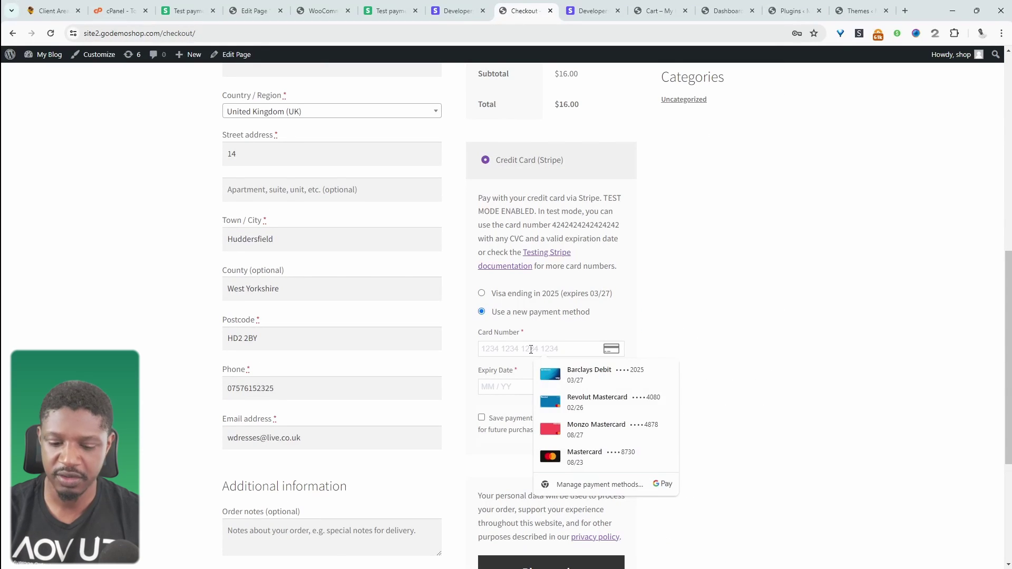
left_click(537, 376)
left_click(517, 391)
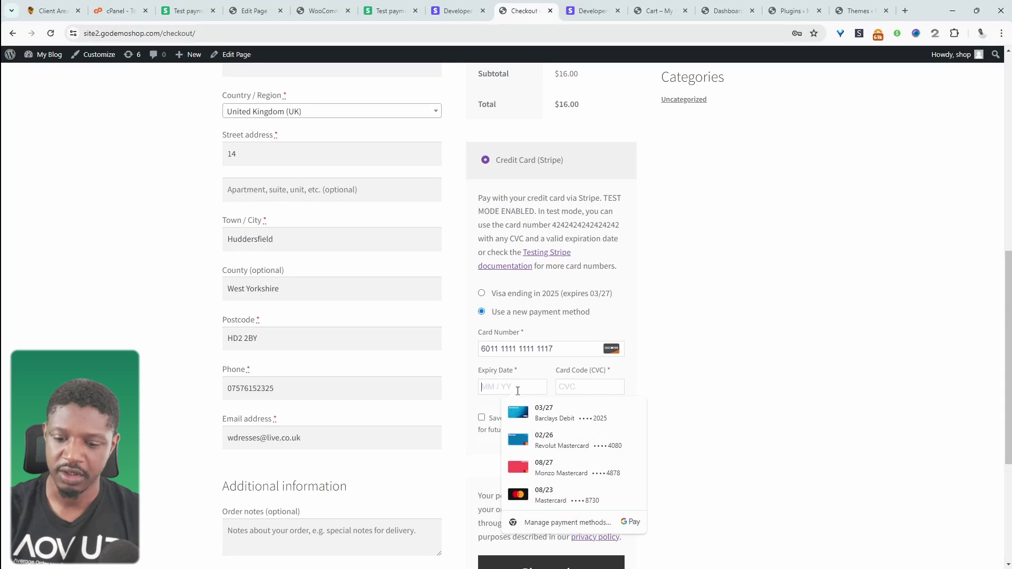
type("09 /")
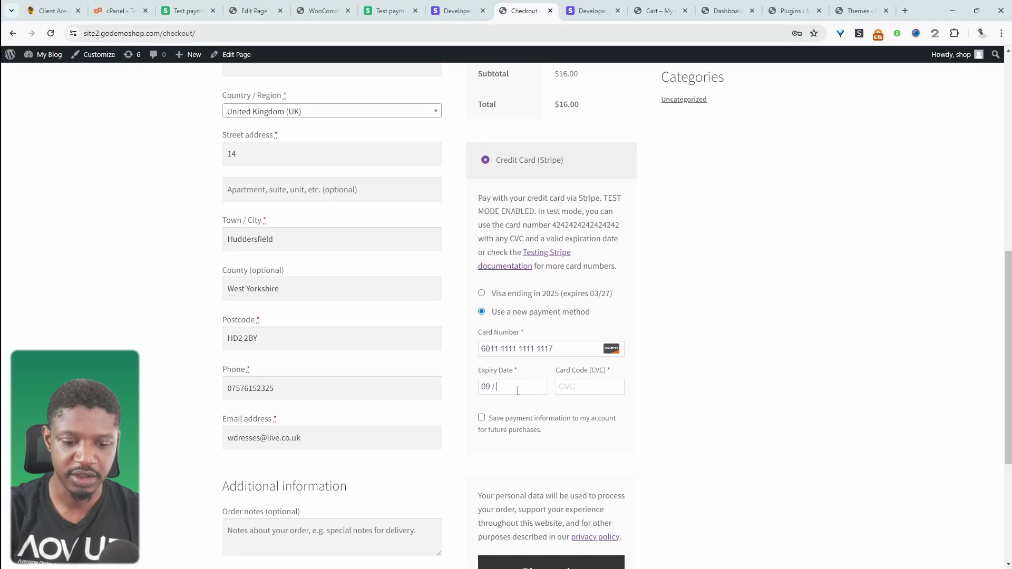
type("25")
left_click(582, 386)
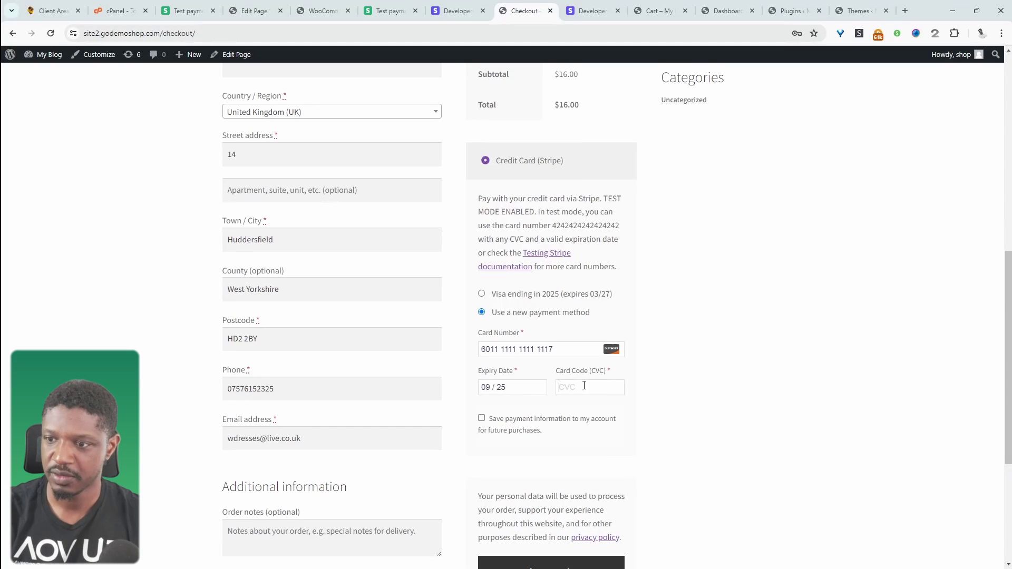
type("223")
scroll(583, 387, "down", 3)
left_click(551, 437)
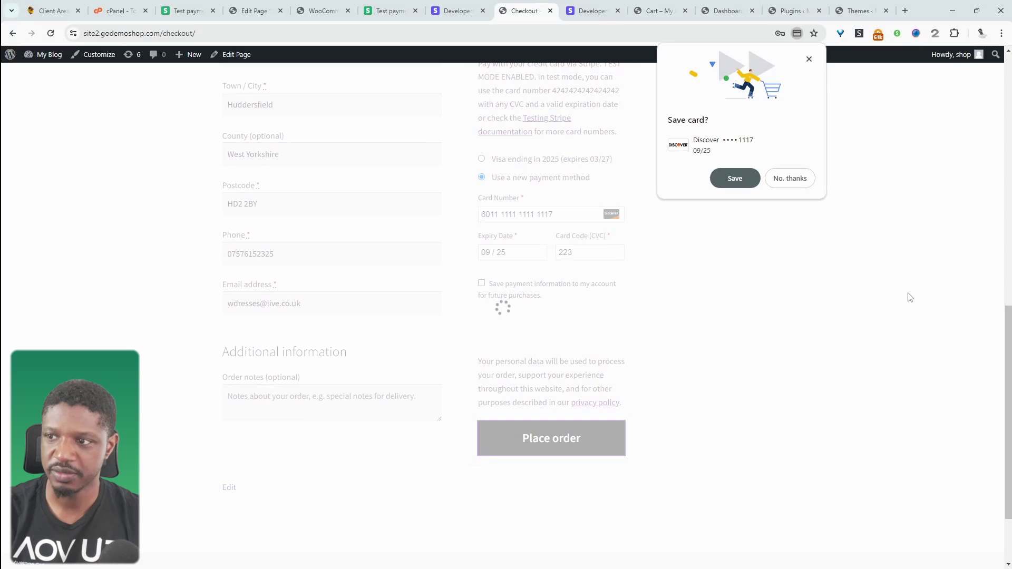
left_click(810, 60)
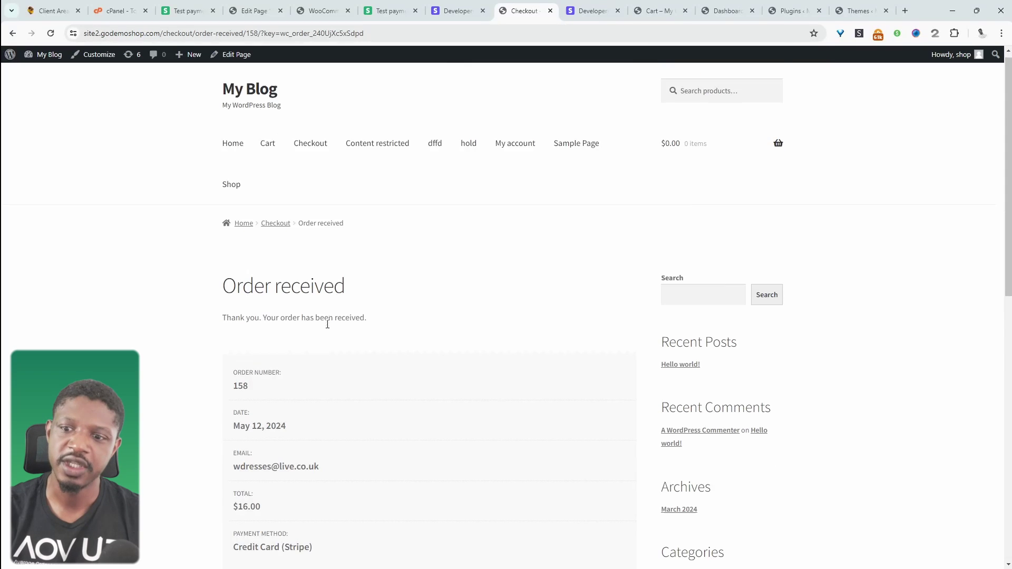
- Scroll through the Order received page to review the Cap × 1 order details
scroll(392, 334, "down", 9)
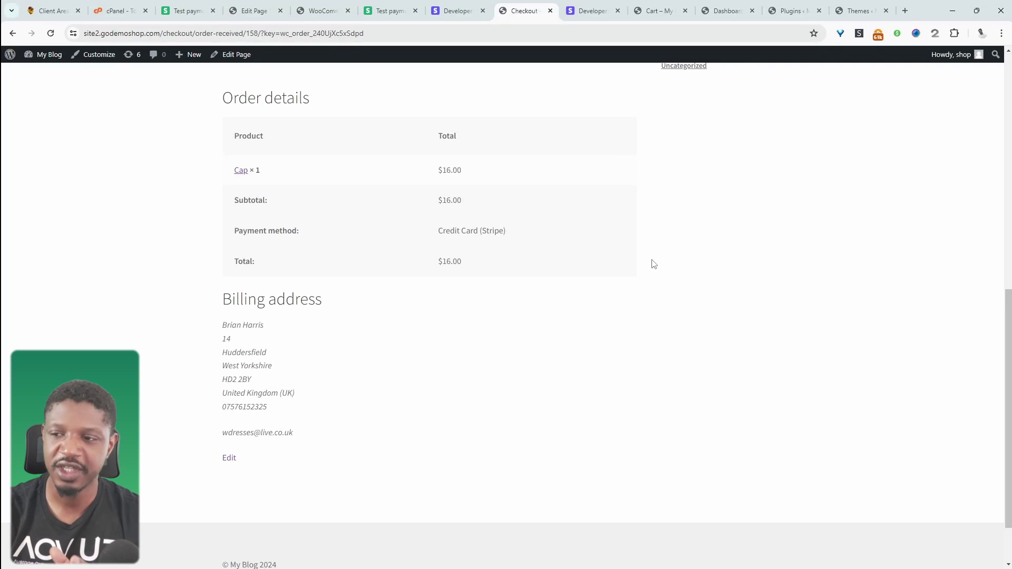
scroll(653, 263, "up", 10)
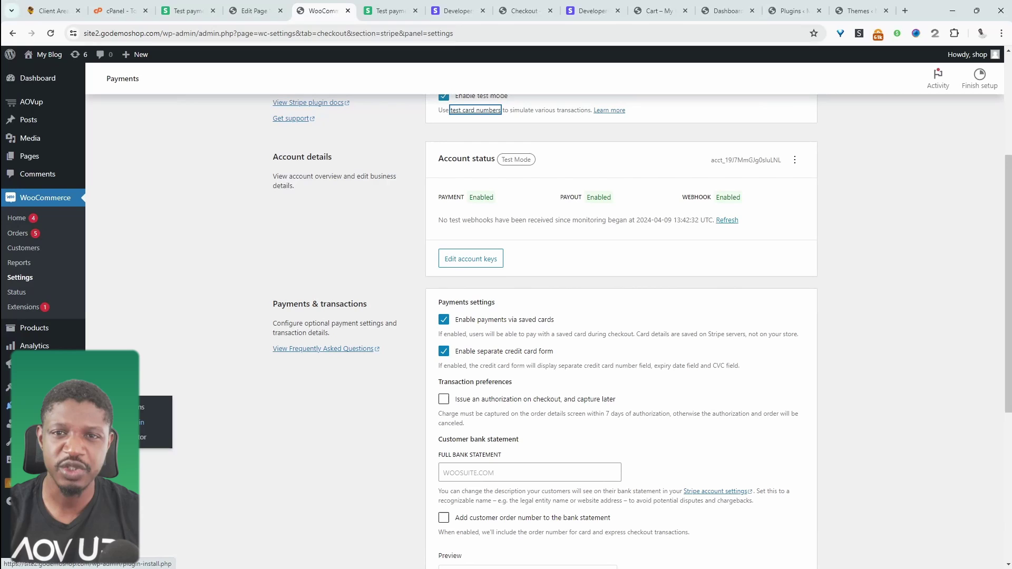
- Upload and install the WooCommerce Card Simulation Gateway plugin zip via Add New Plugin
scroll(233, 349, "down", 3)
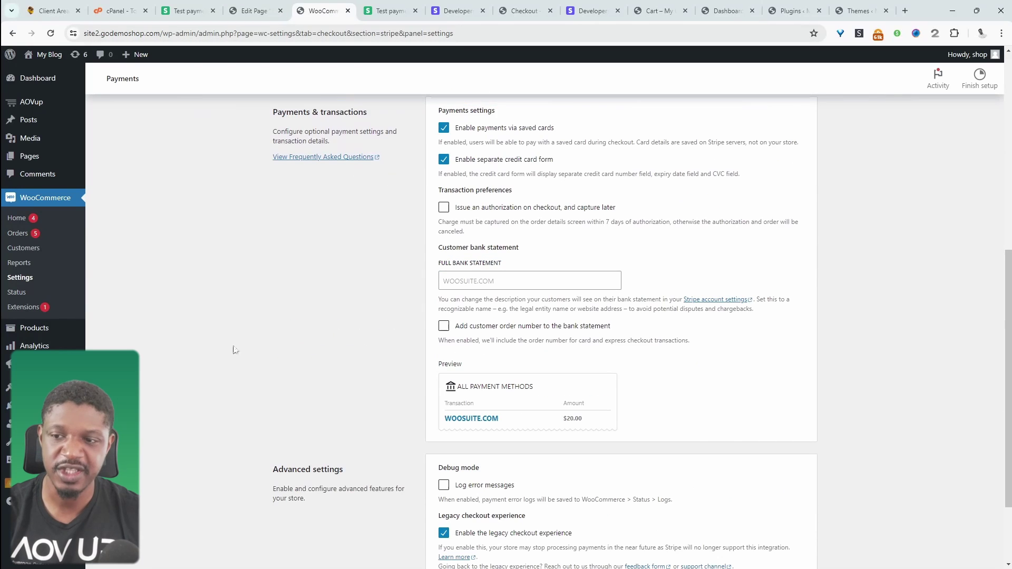
scroll(264, 359, "up", 3)
scroll(263, 359, "up", 2)
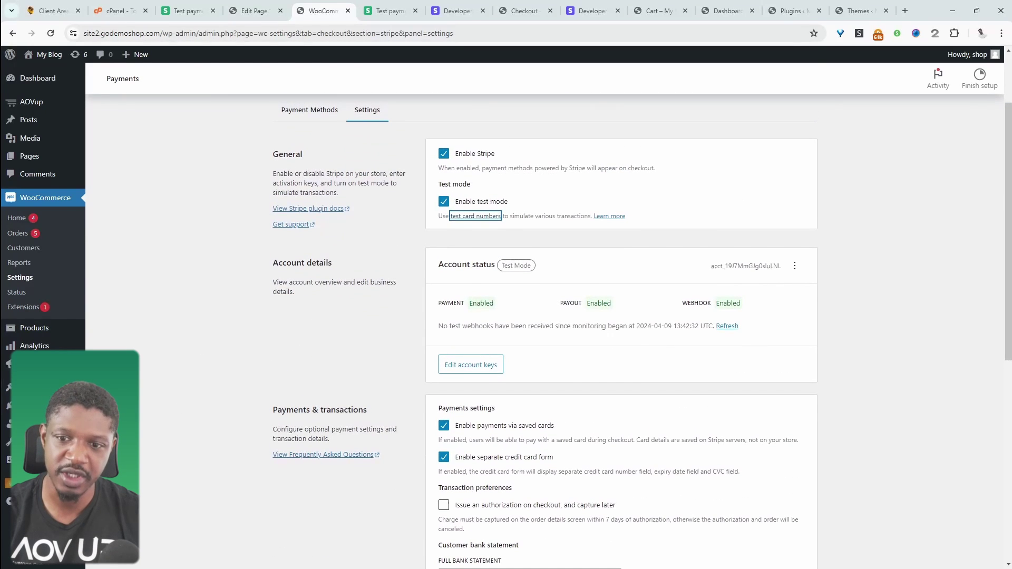
left_click(121, 437)
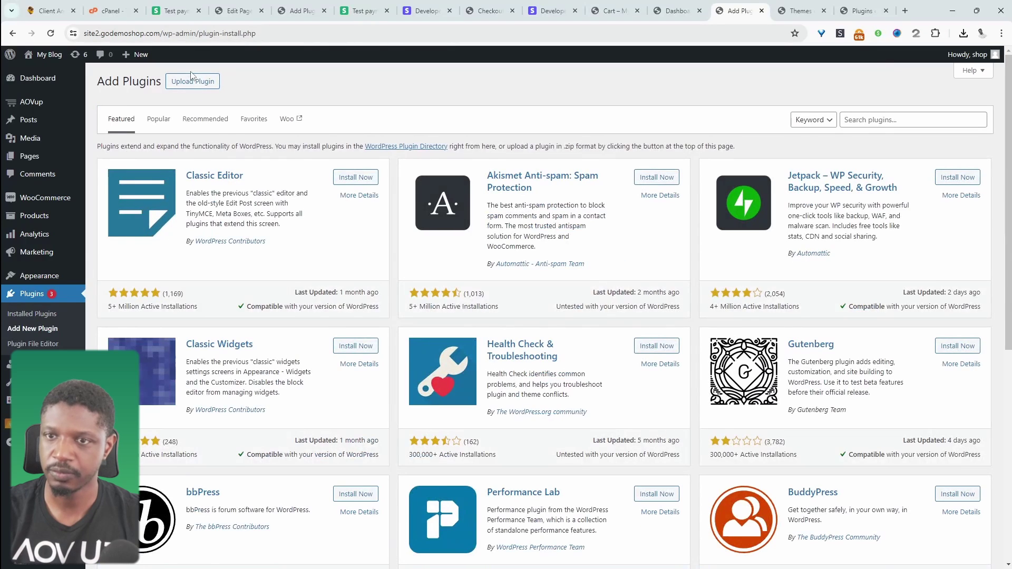
left_click(192, 80)
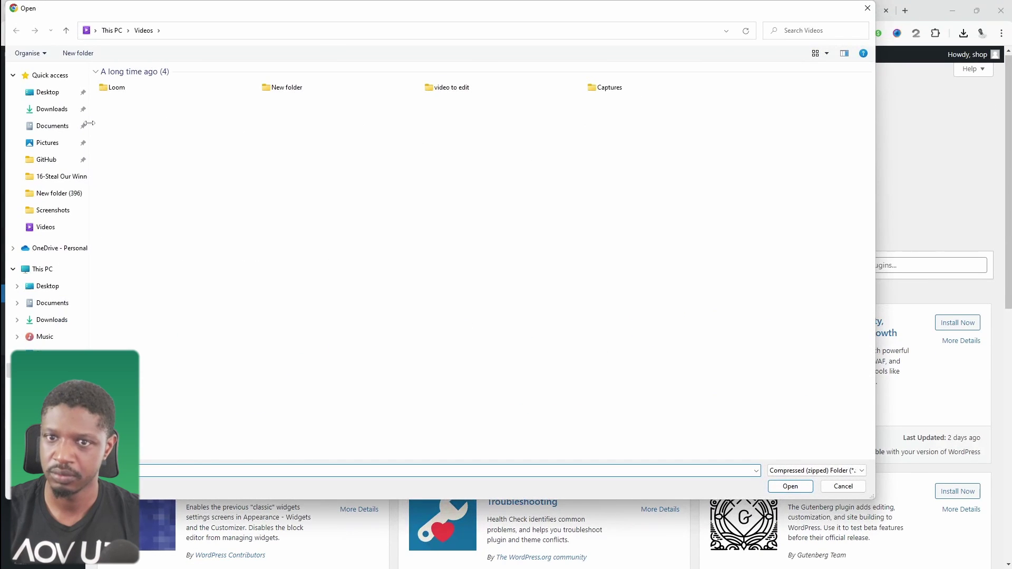
left_click(48, 126)
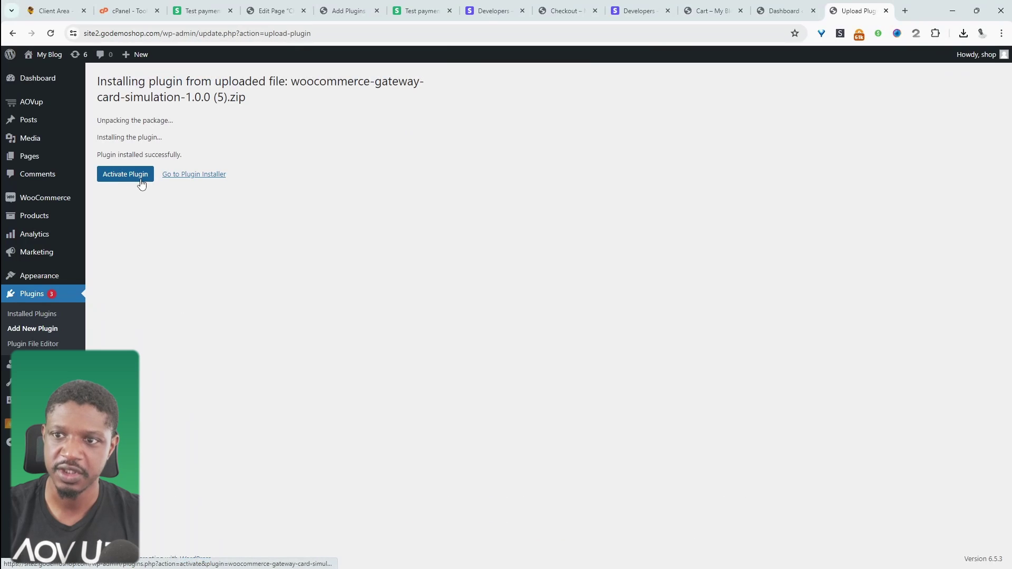
- Activate the Card Simulation Gateway plugin and check it in the Plugins list
left_click(141, 179)
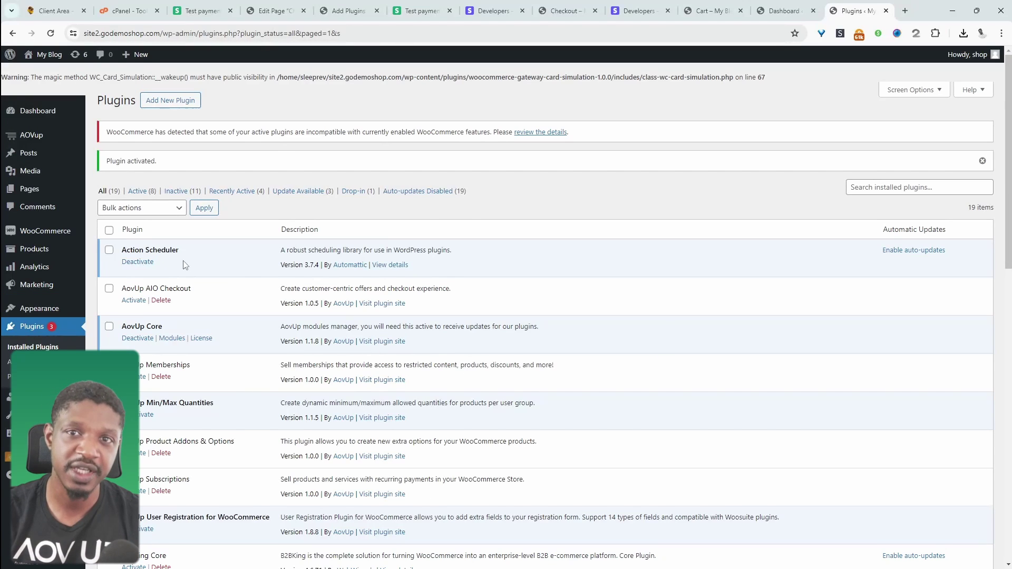
scroll(185, 265, "down", 10)
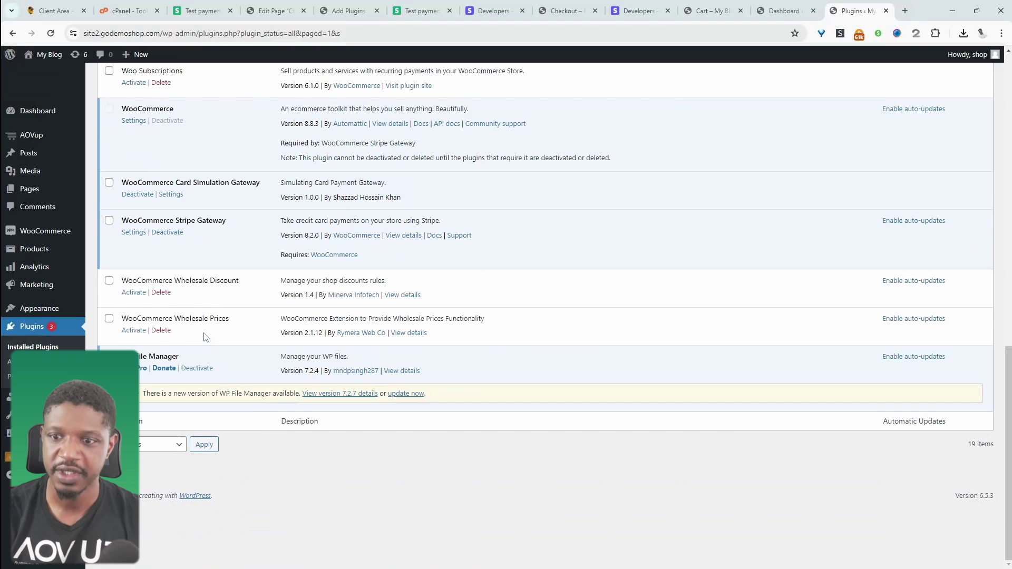
scroll(174, 291, "up", 1)
left_click_drag(252, 215, 176, 215)
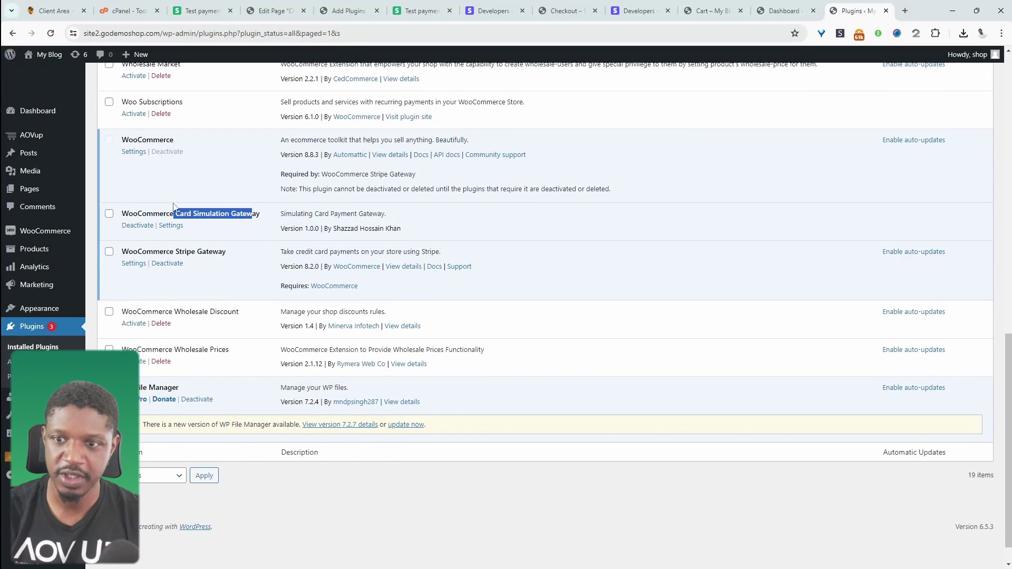
scroll(276, 262, "up", 4)
scroll(276, 262, "up", 8)
mouse_move(50, 231)
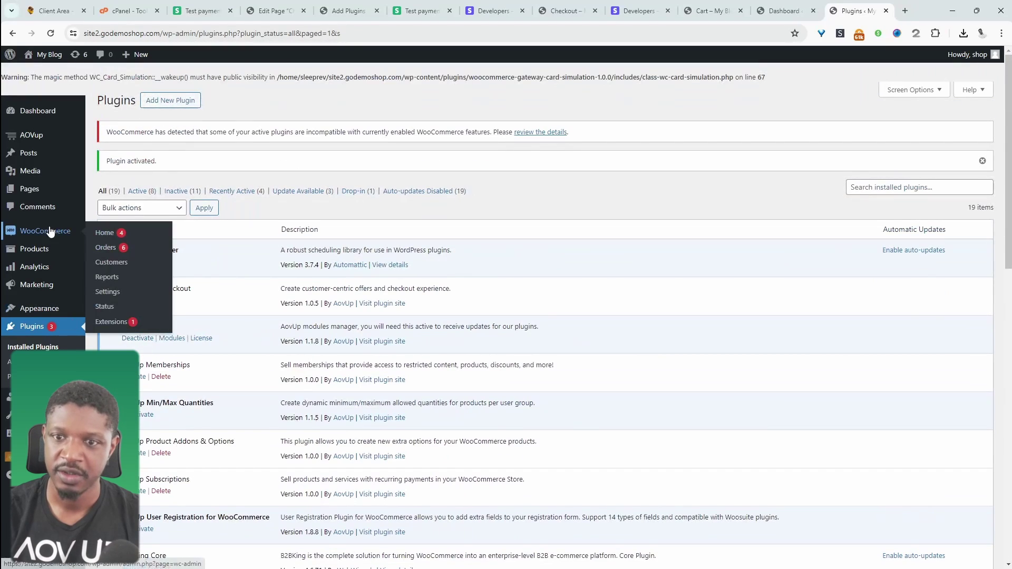
- Show WooCommerce's Payments settings, where Card Simulation – Credit & Debit Cards now appears, still disabled
left_click(105, 291)
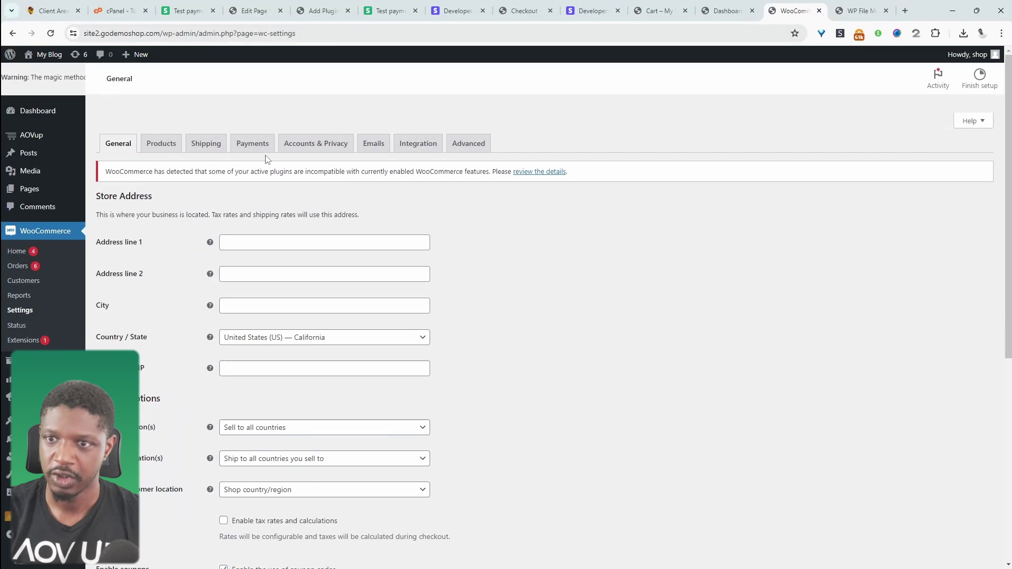
left_click(252, 141)
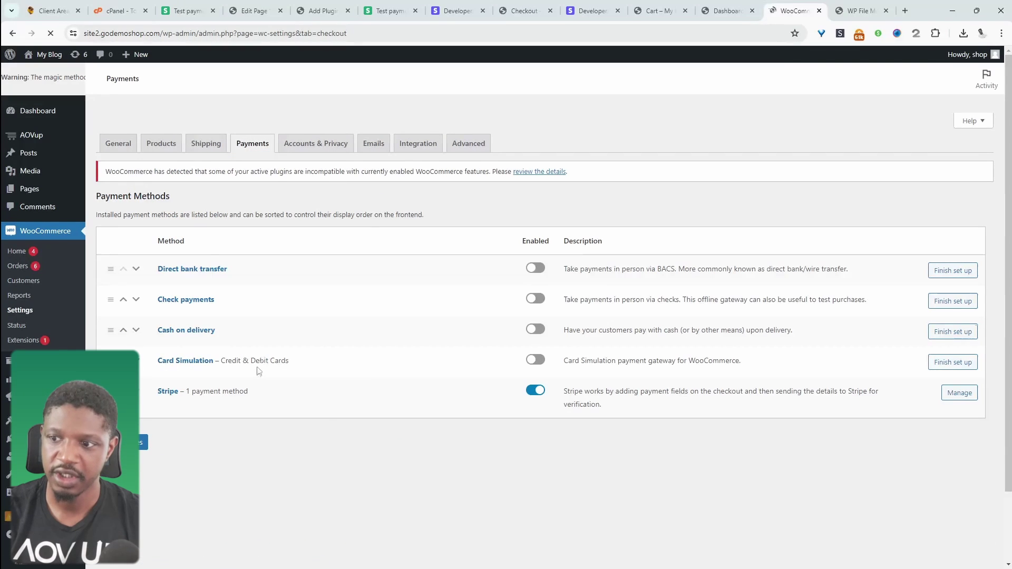